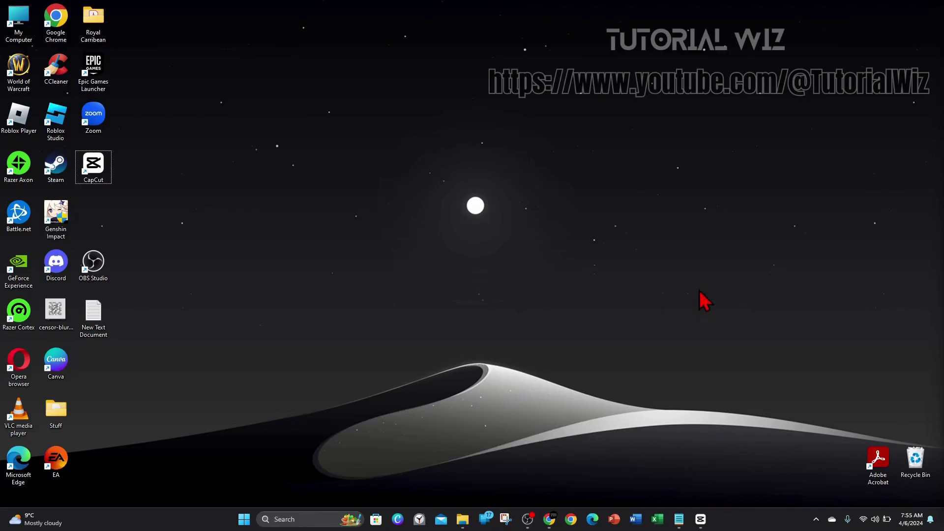
Step: Restore the CapCut editor and bring up the project's Export settings
click(712, 519)
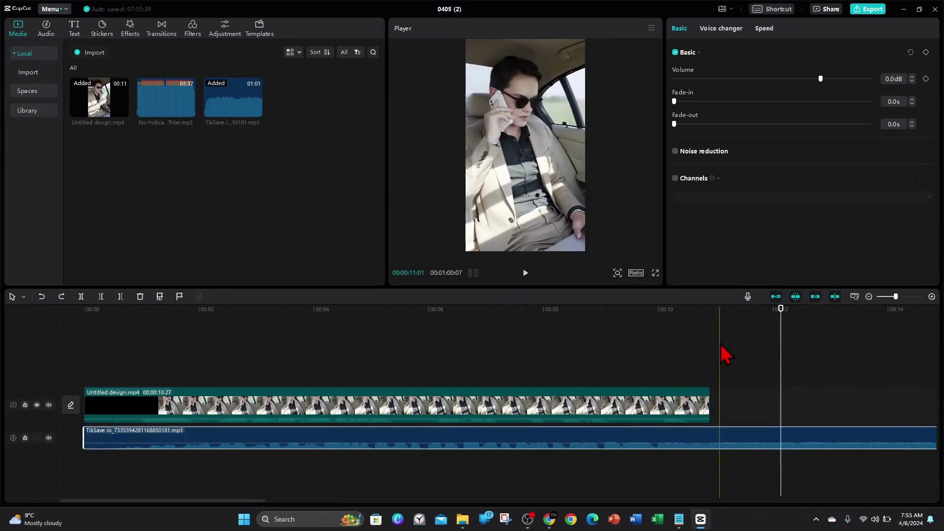
click(872, 10)
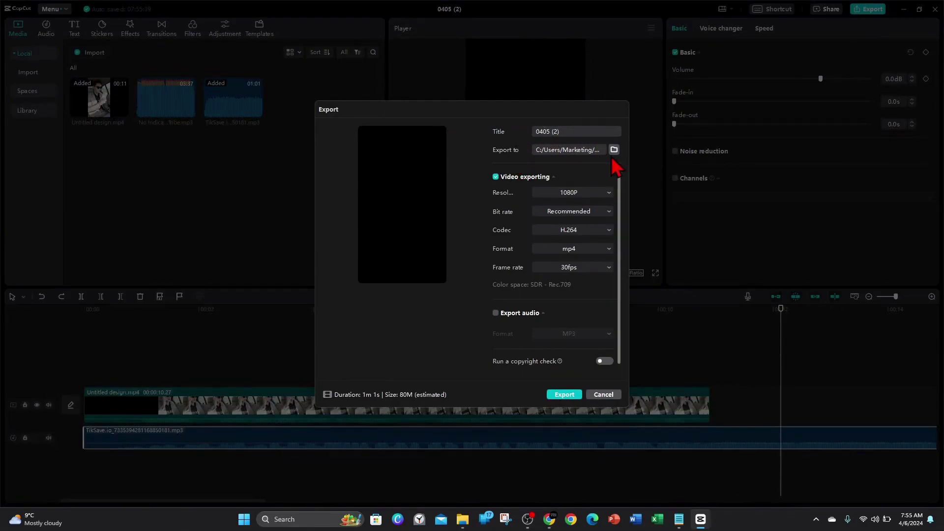
Step: Export the project as a 1080P MP4 saved to the computer
click(563, 394)
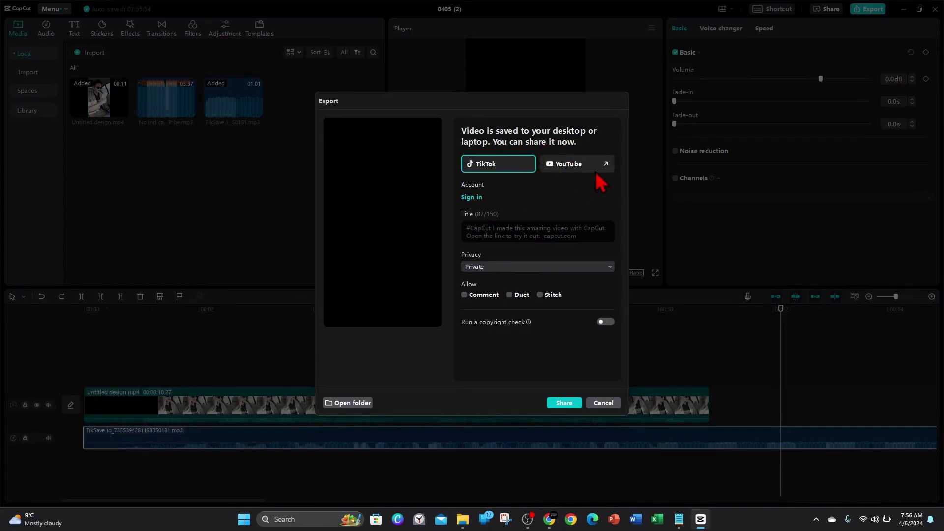
Step: Sign in to TikTok with the Google account and continue past the sign-in notice
click(473, 197)
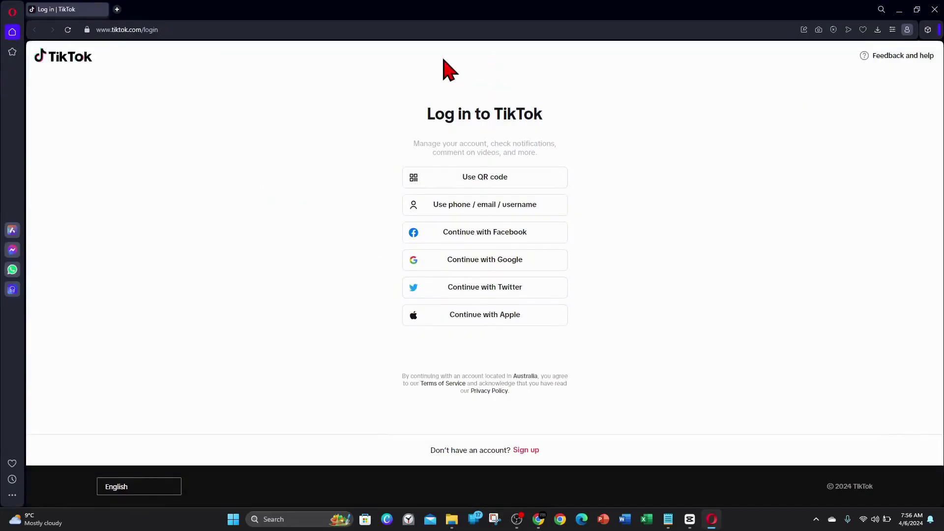
click(488, 259)
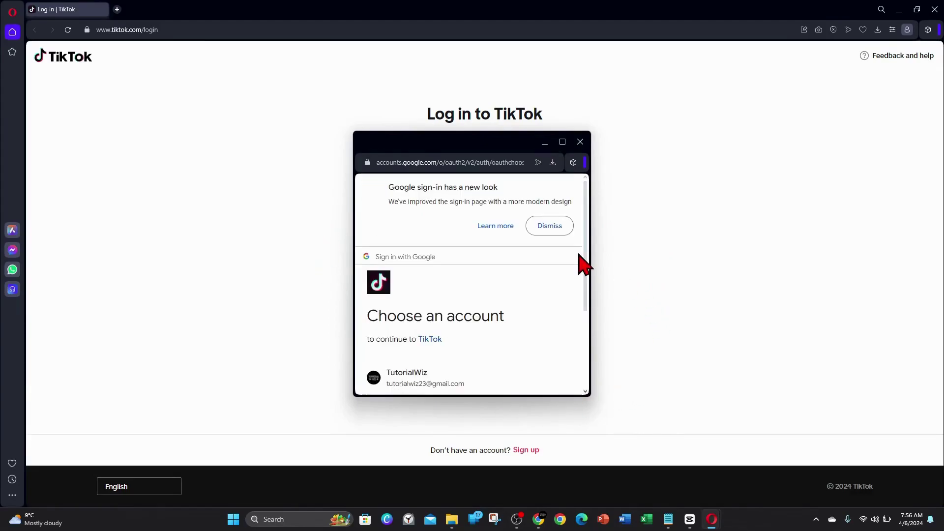
click(432, 378)
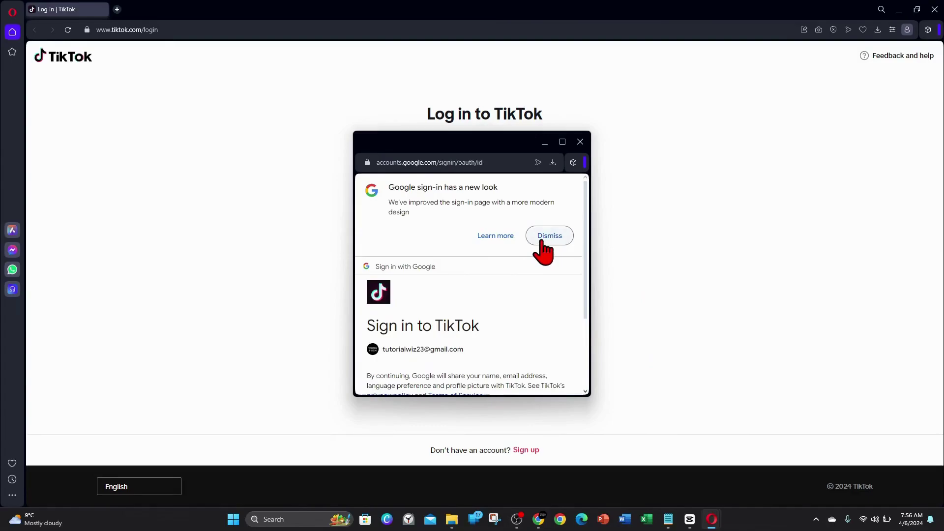
click(542, 238)
click(520, 375)
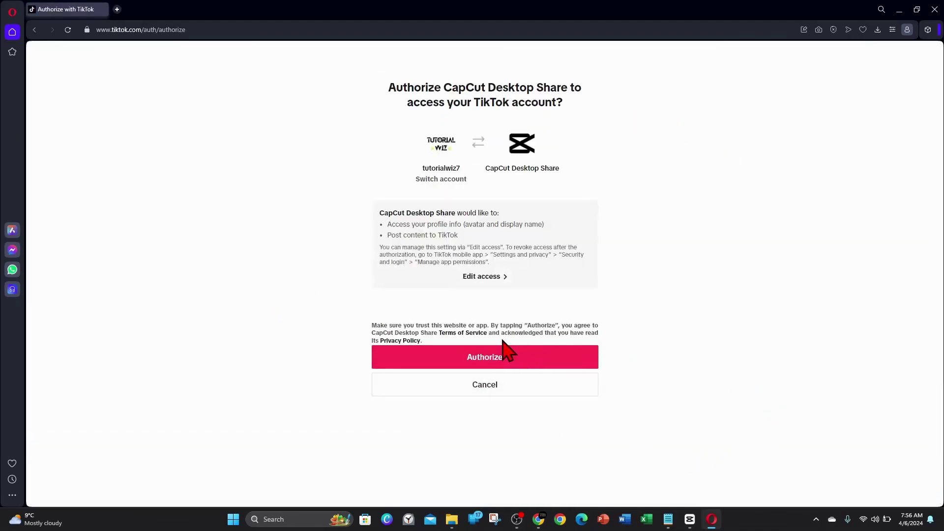
Step: Authorize CapCut Desktop Share on TikTok and return to the CapCut Export dialog
click(526, 361)
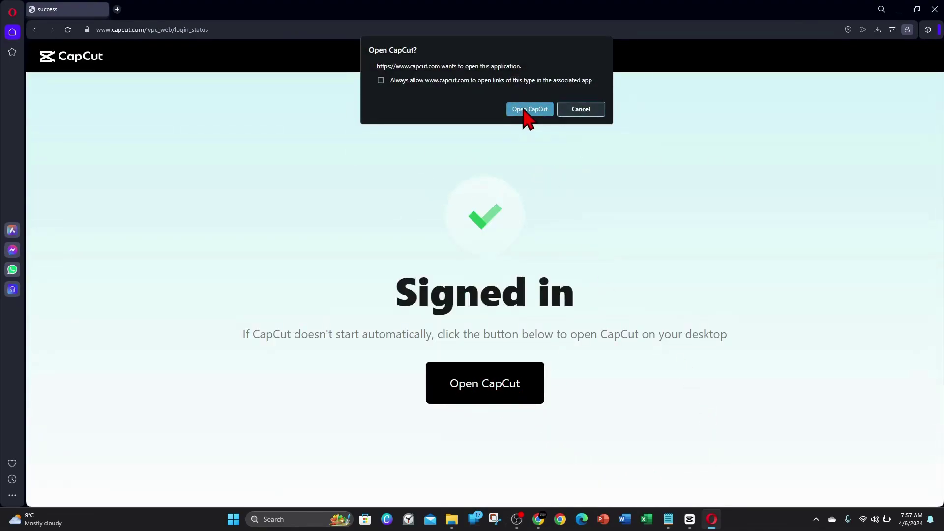
click(529, 110)
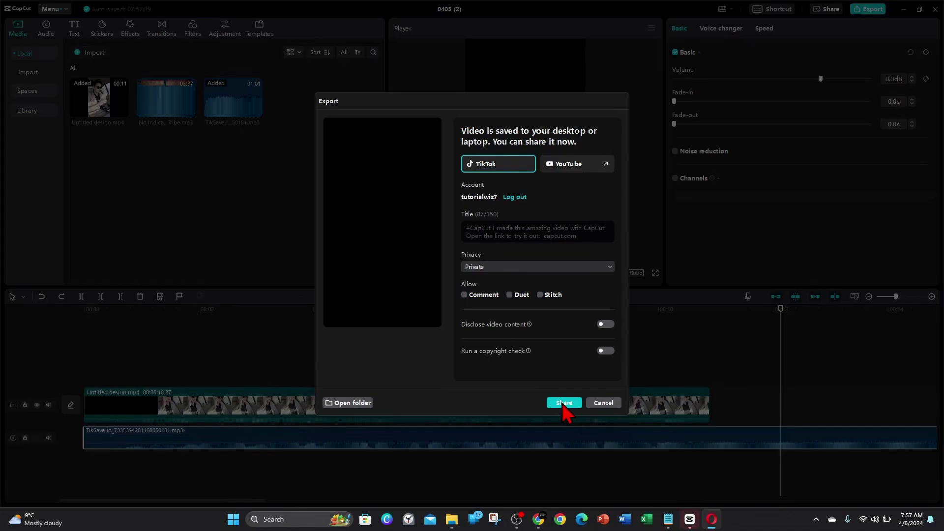
Step: Share the exported video to the linked TikTok account
click(564, 403)
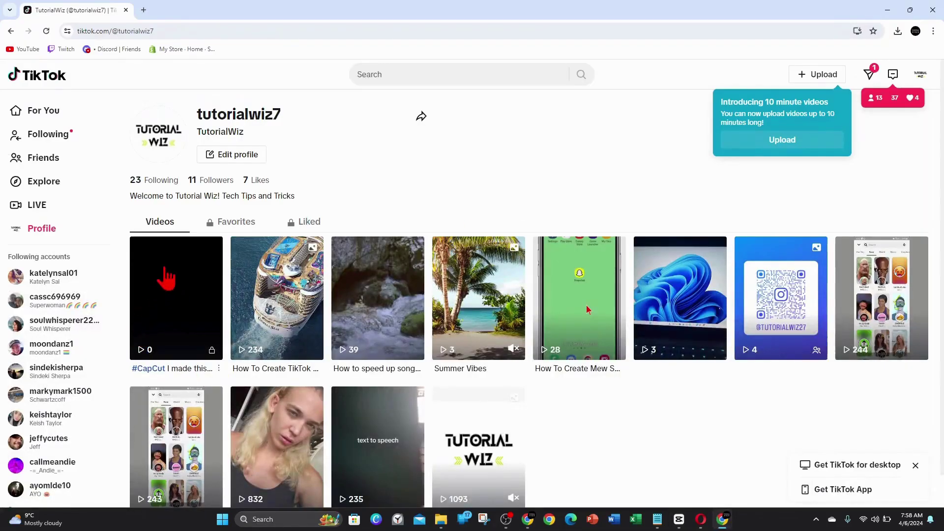
Step: Open the newly uploaded private video from the profile and pause it
click(157, 295)
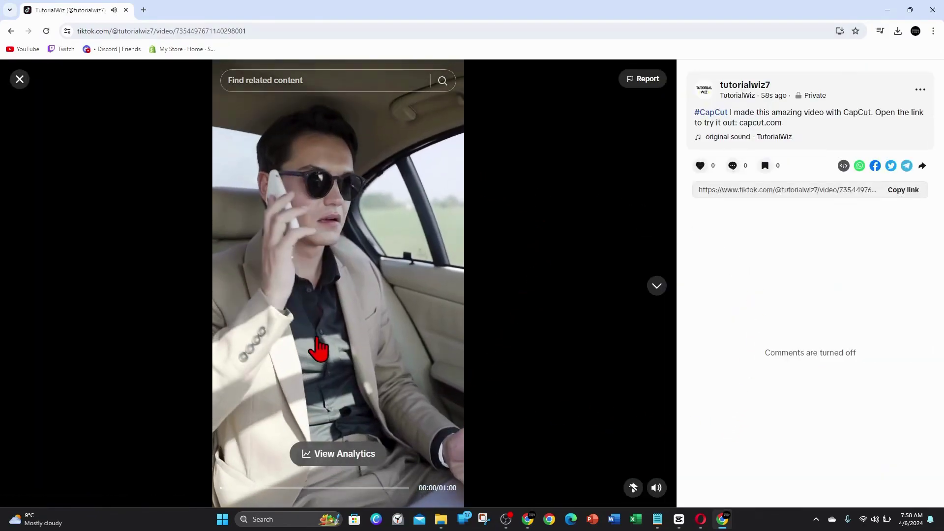
click(390, 337)
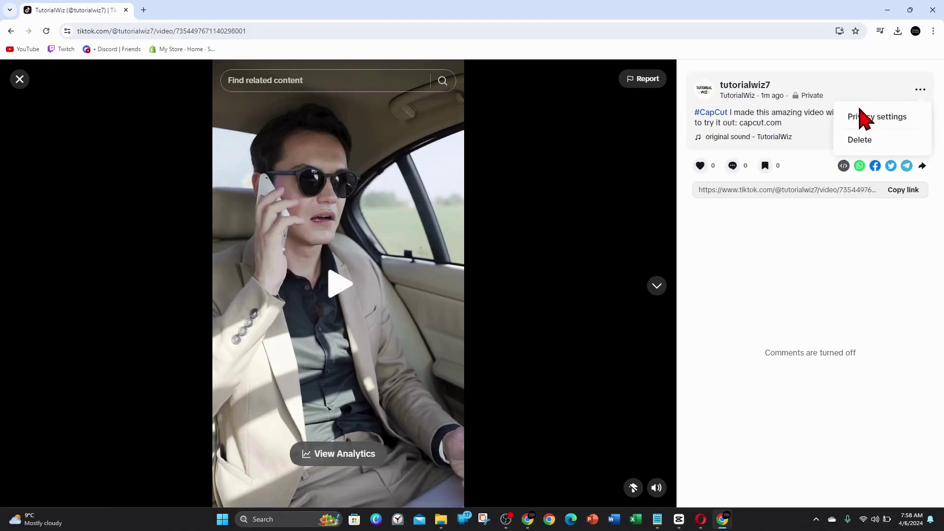
mouse_move(919, 89)
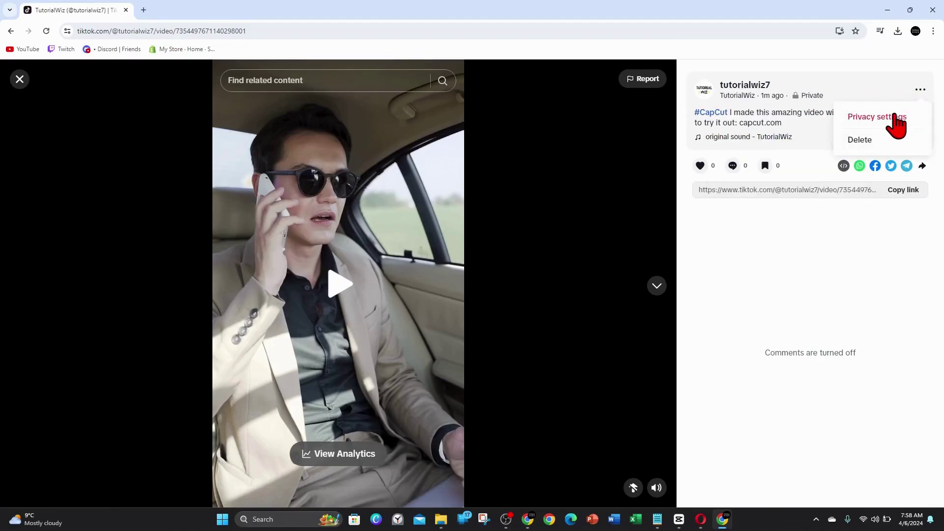
Step: Set 'Who can watch this video' to Everyone and save the privacy settings
click(900, 118)
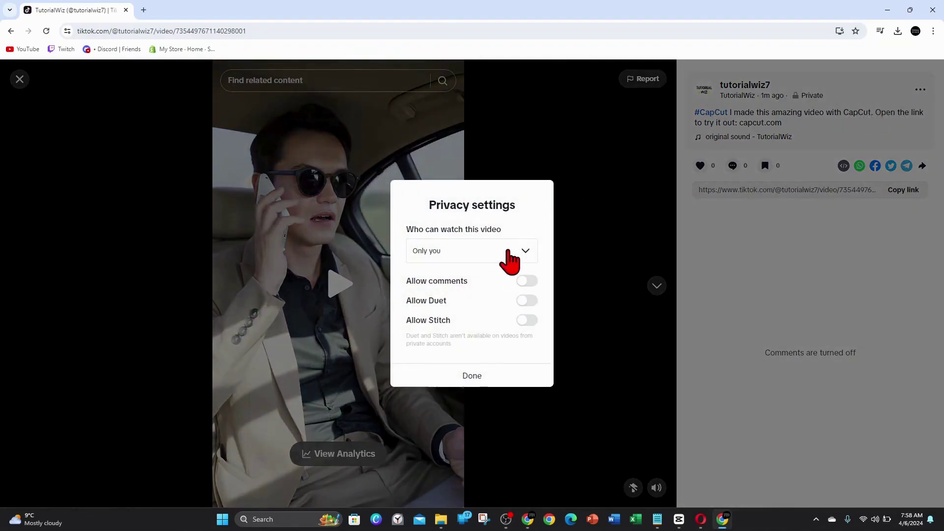
click(525, 251)
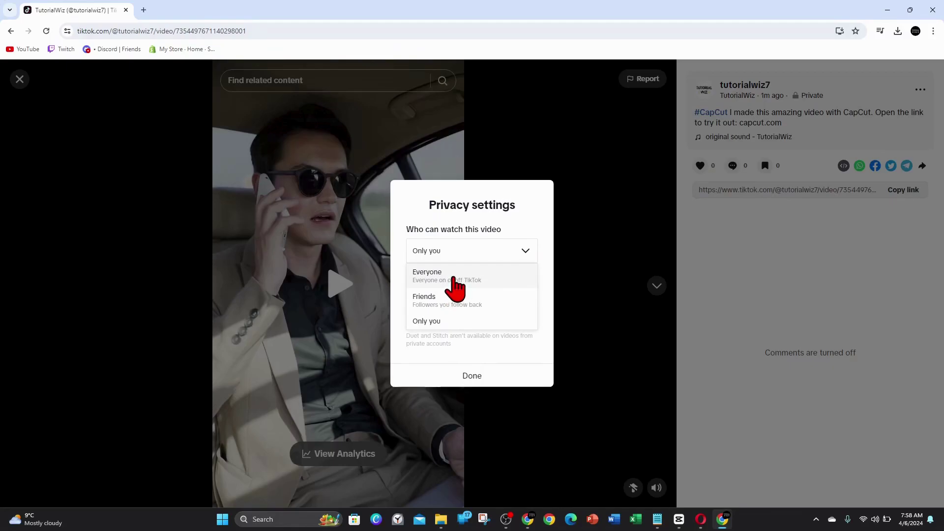
click(476, 277)
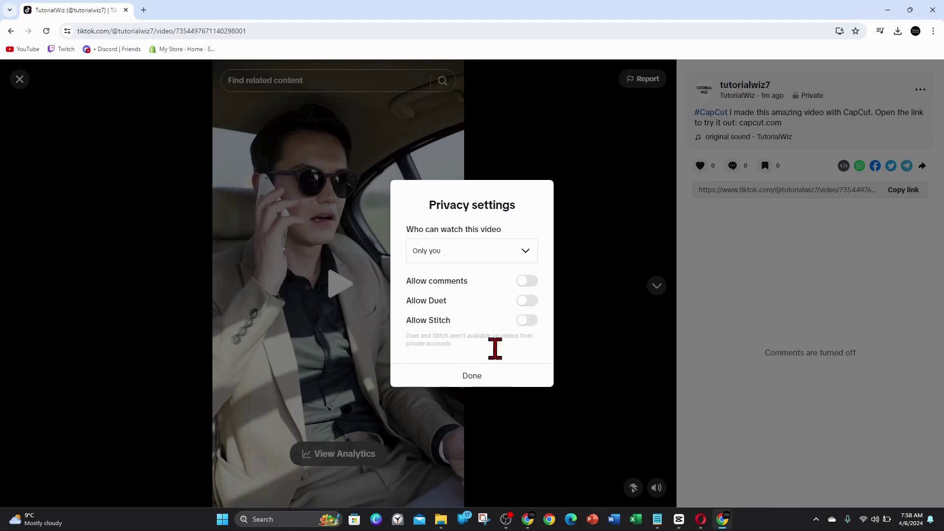
click(472, 376)
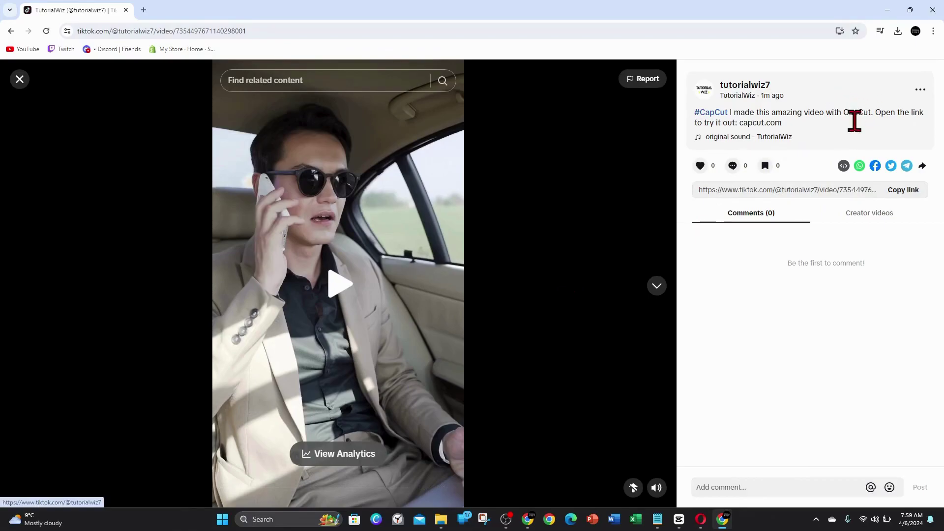
Step: Close the video viewer to return to the profile's video grid
click(19, 81)
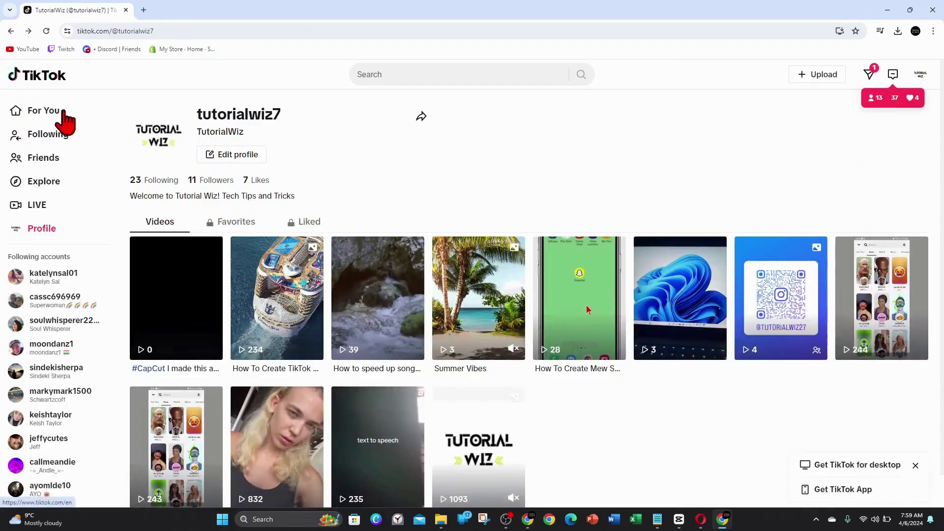